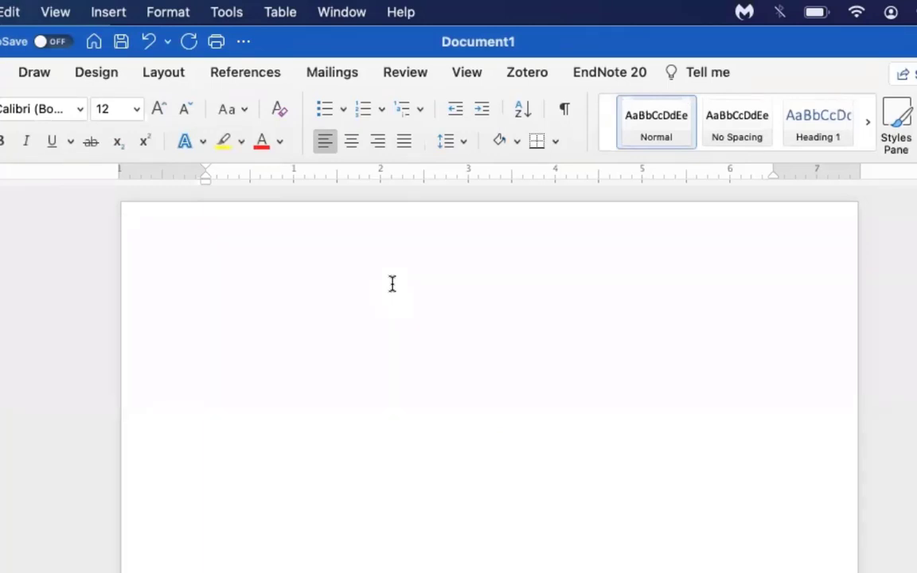
Write a sentence stating that, according to the named authors' study, some social determinants have an impact on COVID-19 transmission
left_click(610, 72)
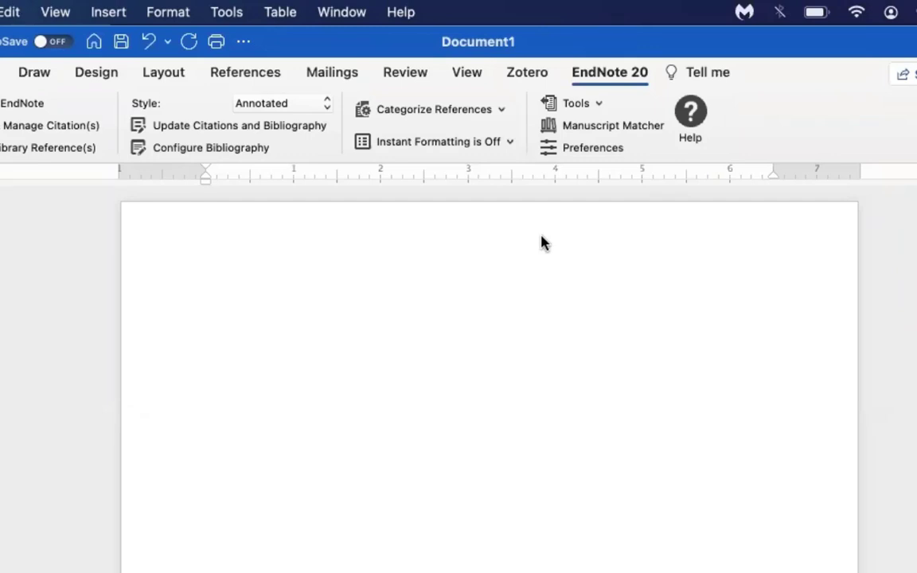
type("According to a study done by Cuellar et al, some social determinants have an impact on COVID-19 transmission.")
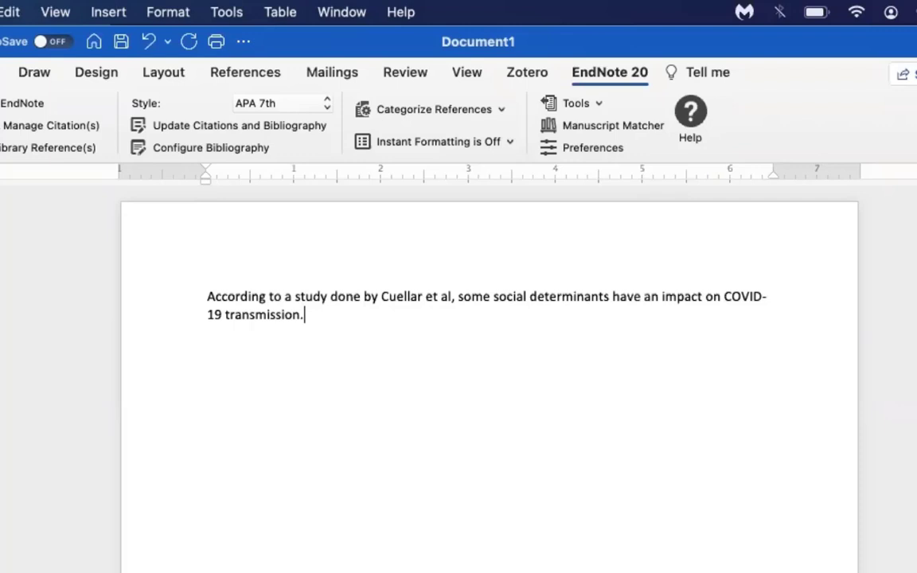
Start an EndNote citation right after "et al" and search the libraries for the study by its lead author's surname
left_click(454, 302)
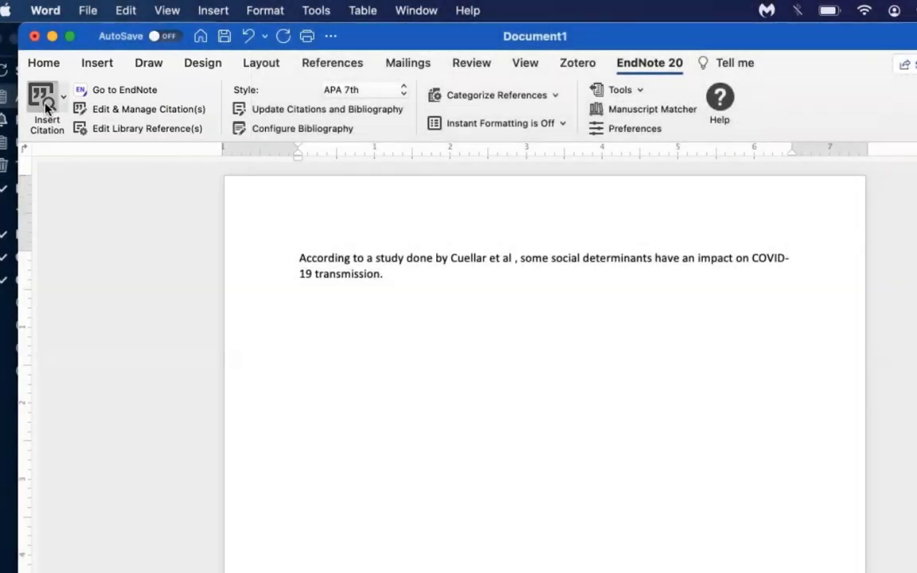
left_click(45, 106)
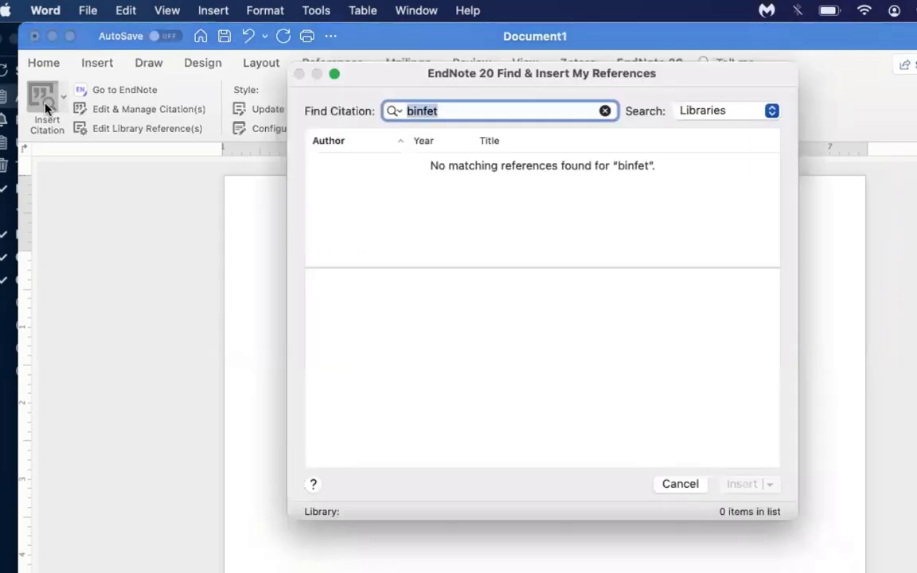
left_click(579, 112)
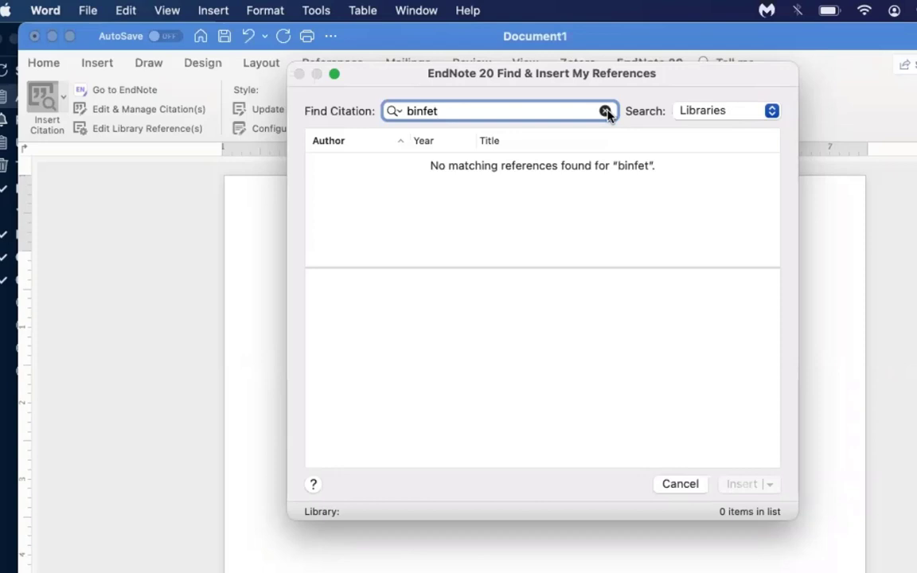
key("super+a")
key("BackSpace")
type("cuellar")
key("Return")
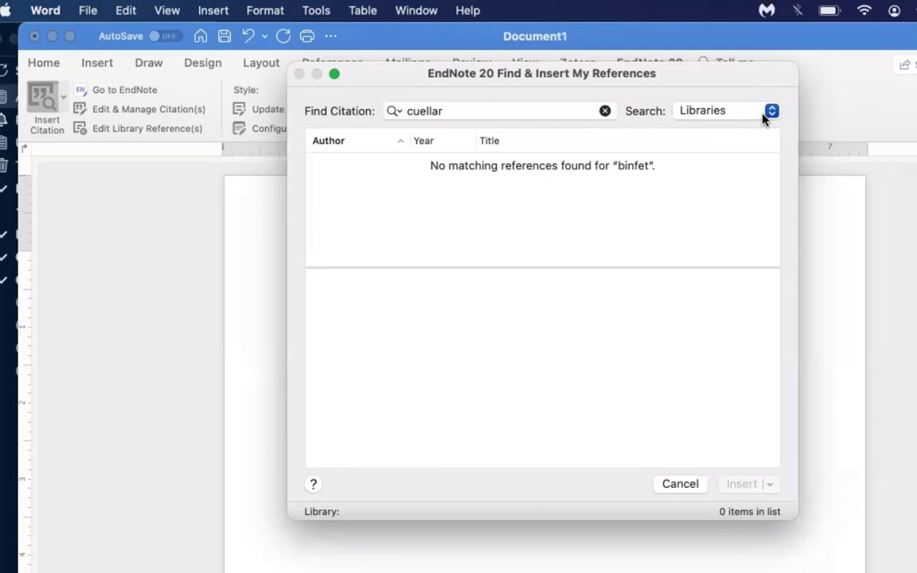
left_click(757, 115)
left_click(605, 211)
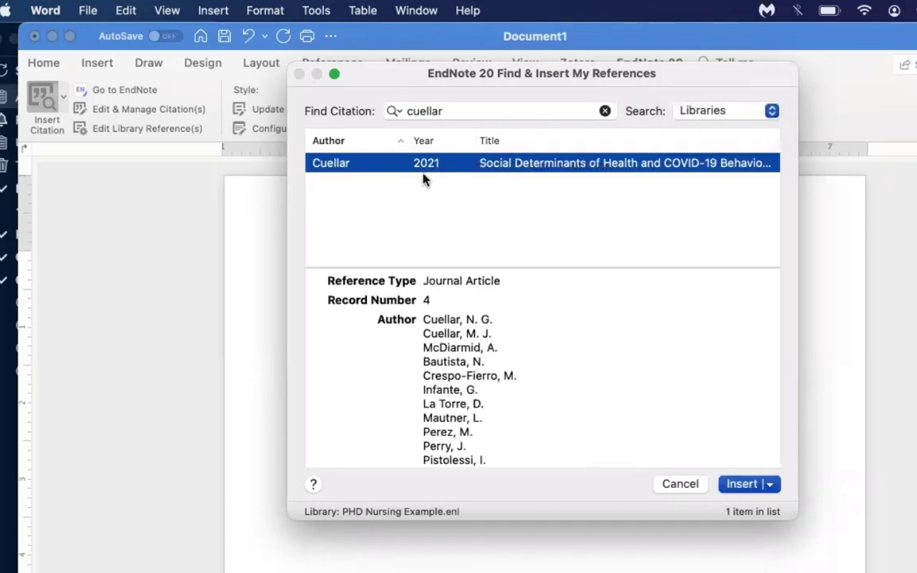
Review the 2021 reference on social determinants of health and COVID-19 behaviors, including its abstract, and insert it as the citation
left_click(482, 169)
scroll(553, 376, "down", 5)
scroll(554, 376, "down", 4)
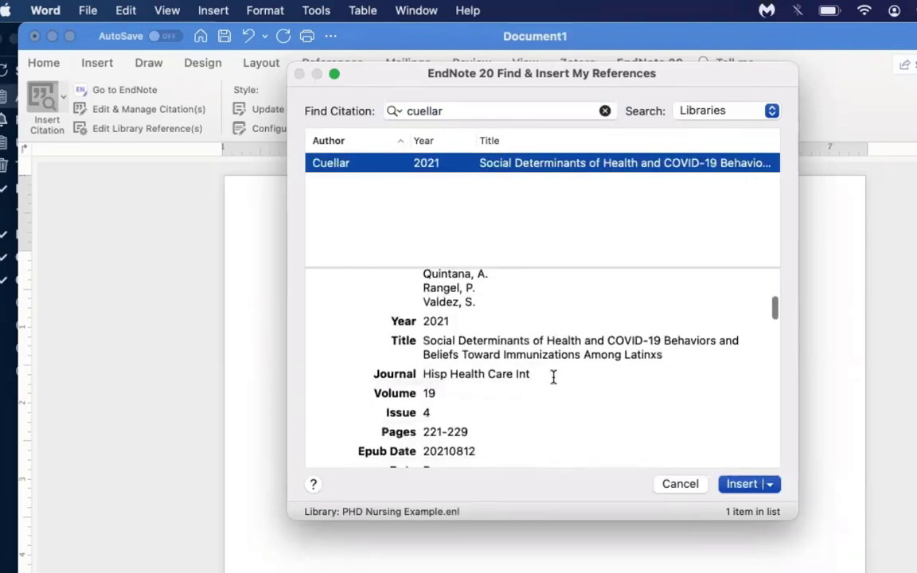
scroll(553, 377, "down", 2)
scroll(554, 377, "down", 8)
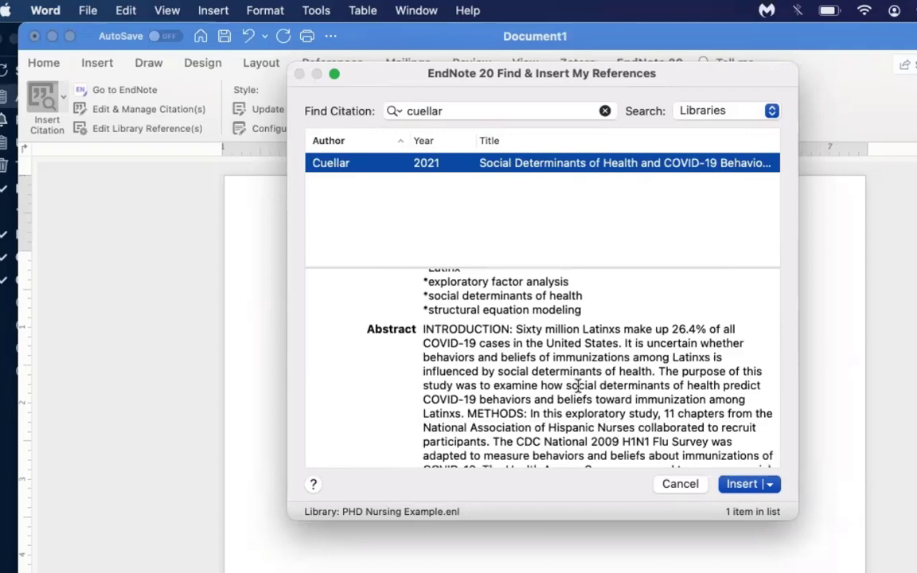
scroll(538, 343, "down", 3)
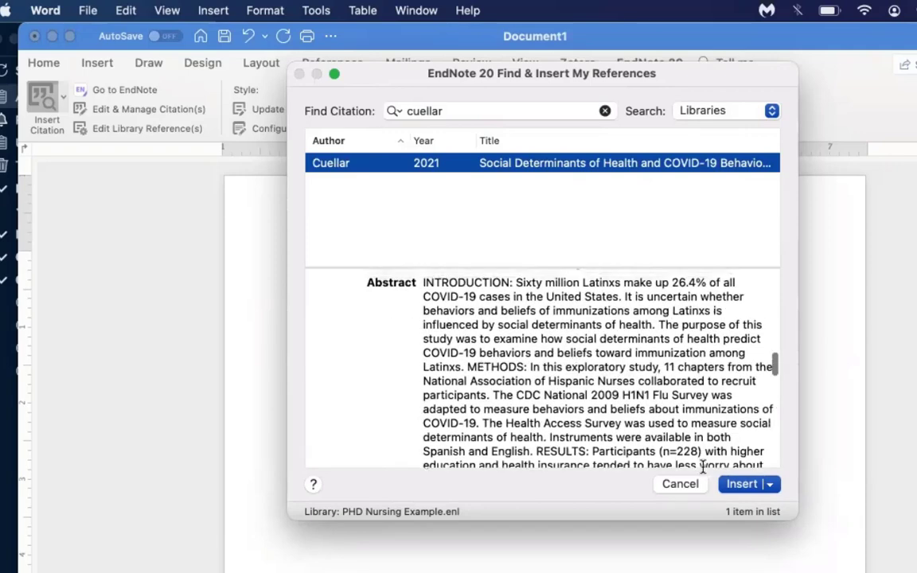
left_click(743, 486)
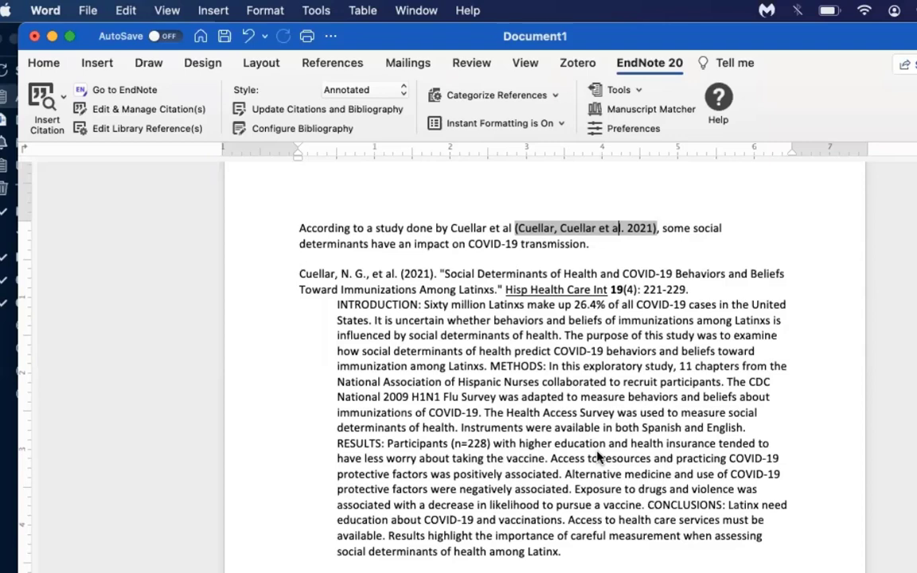
Add a run of blank lines between the sentence and the bibliography to separate the two
left_click(321, 259)
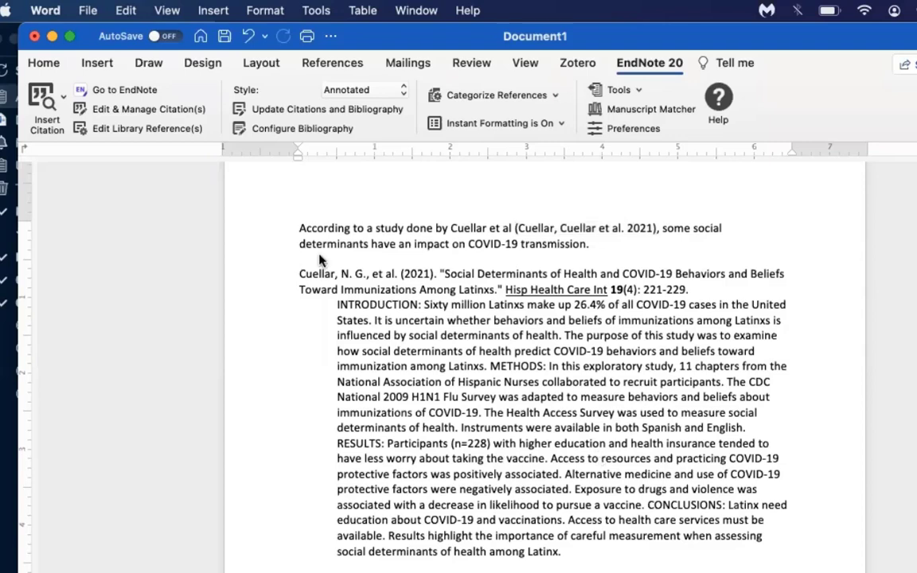
key("Return")
key("Return")
key("Return")
key("Return")
key("Return")
key("Return")
key("Return")
key("Return")
key("Return")
key("Return")
key("Return")
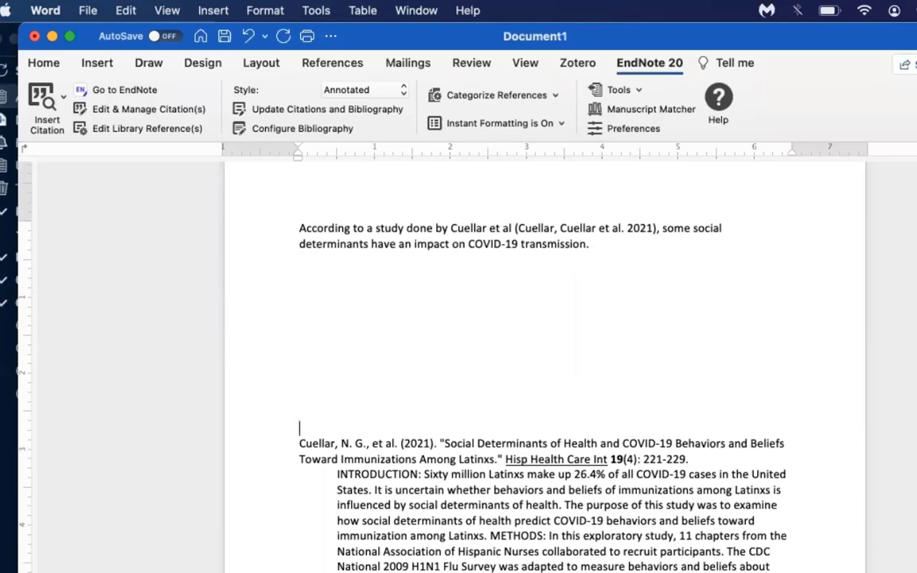
key("Return")
key("Return")
key("Return")
key("Return")
scroll(502, 358, "down", 5)
scroll(233, 331, "down", 3)
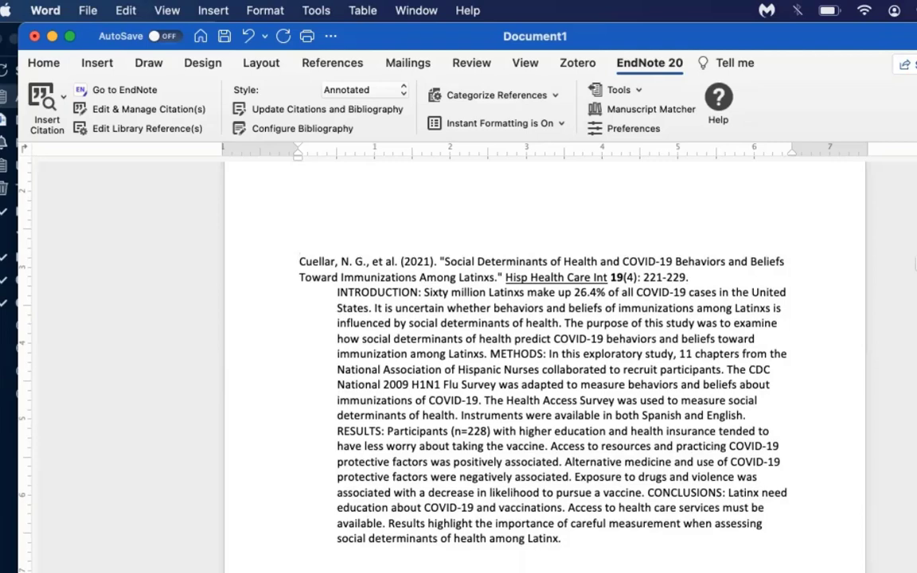
scroll(525, 359, "up", 5)
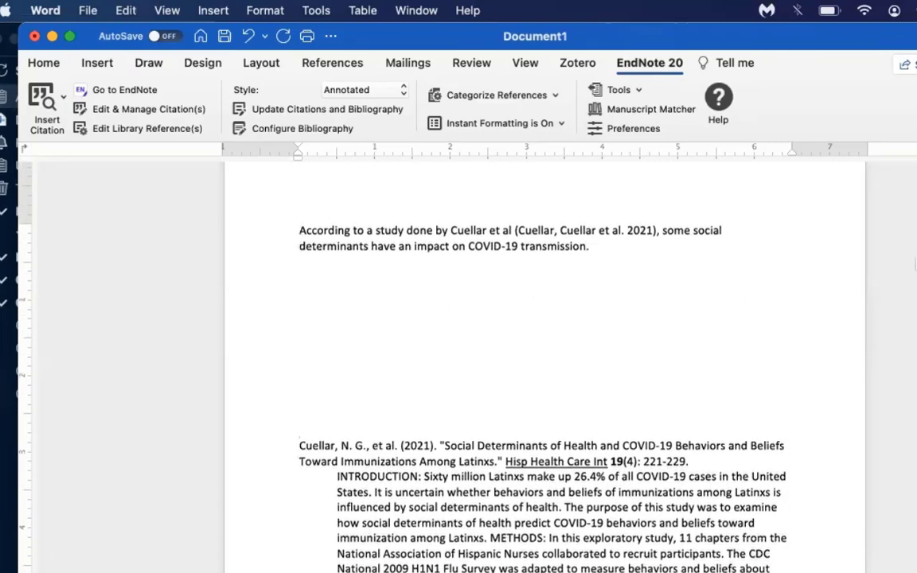
Change the document's EndNote output style to APA 7th
left_click(599, 232)
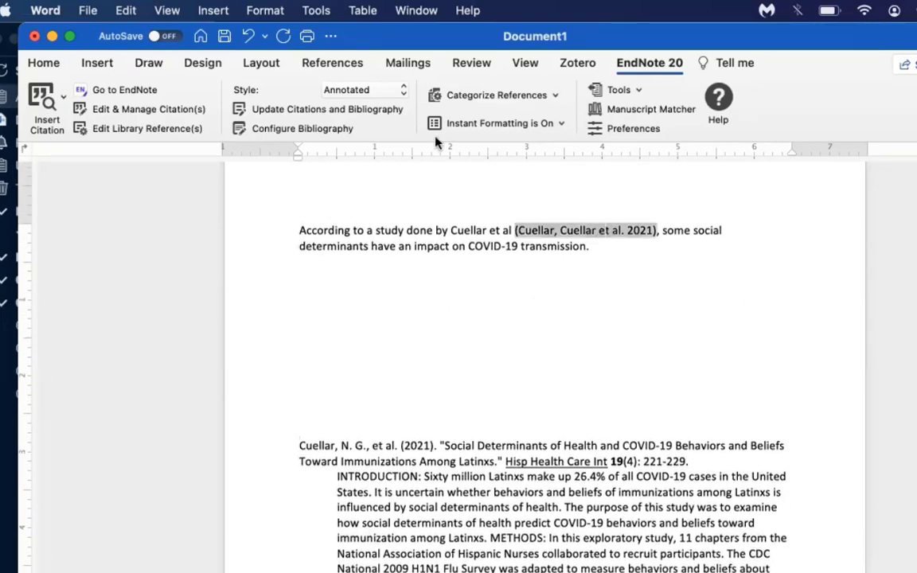
left_click(402, 92)
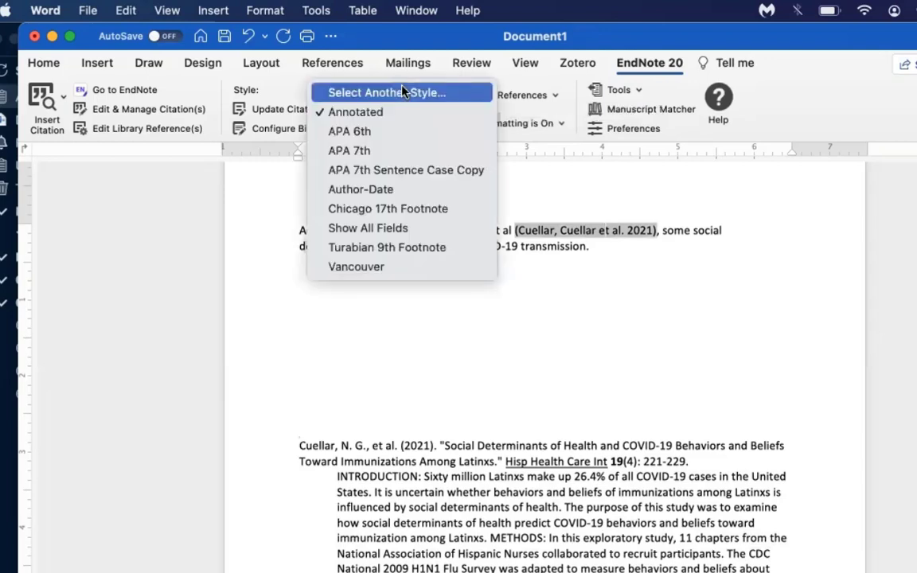
left_click(425, 153)
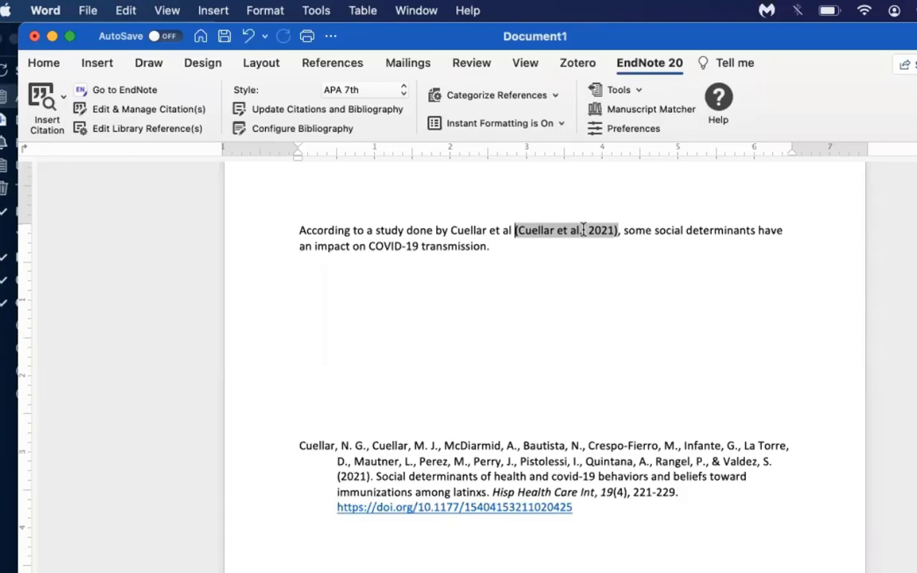
Exclude the author from the in-text citation that follows "et al"
right_click(583, 230)
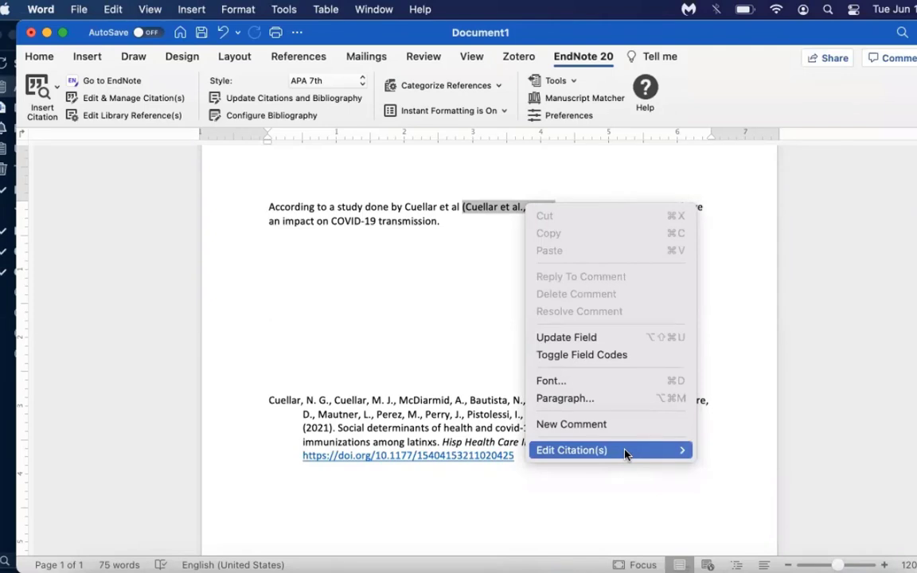
mouse_move(625, 454)
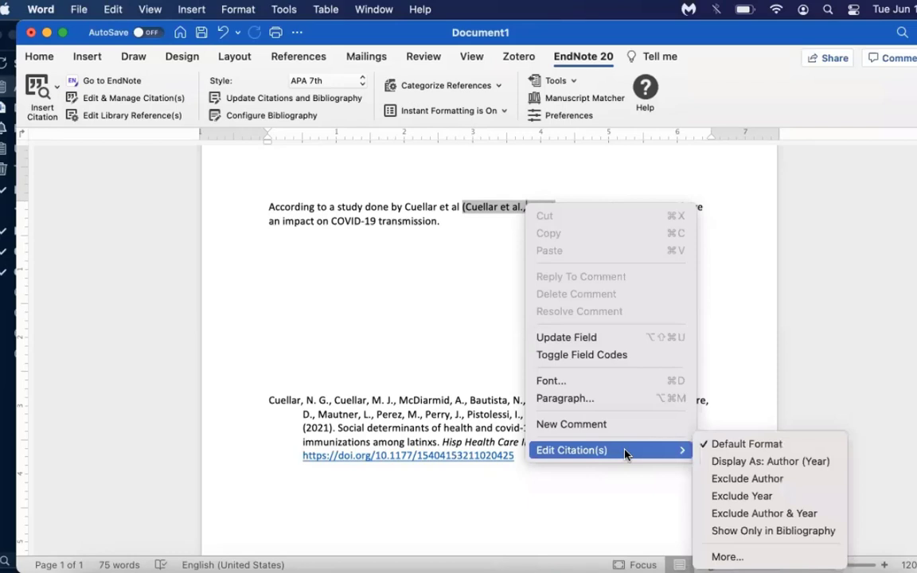
left_click(811, 479)
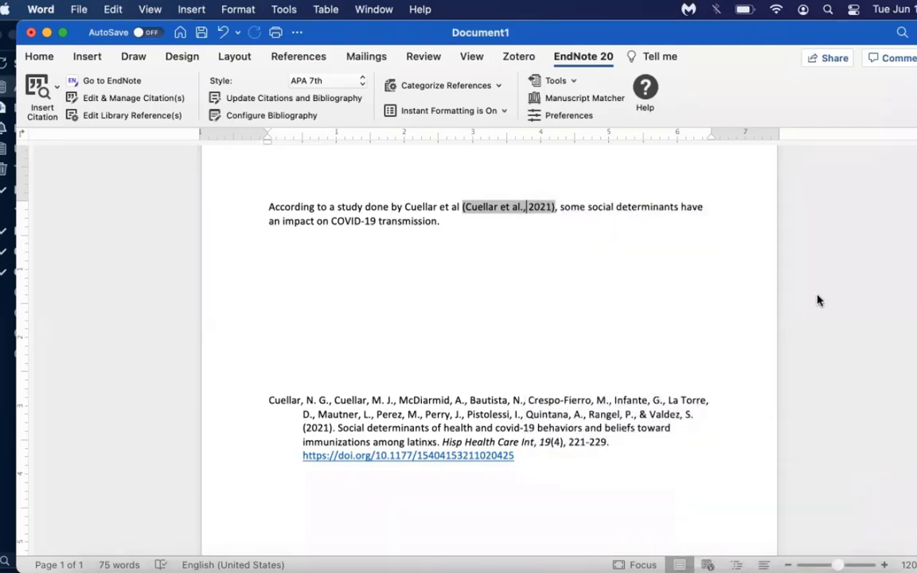
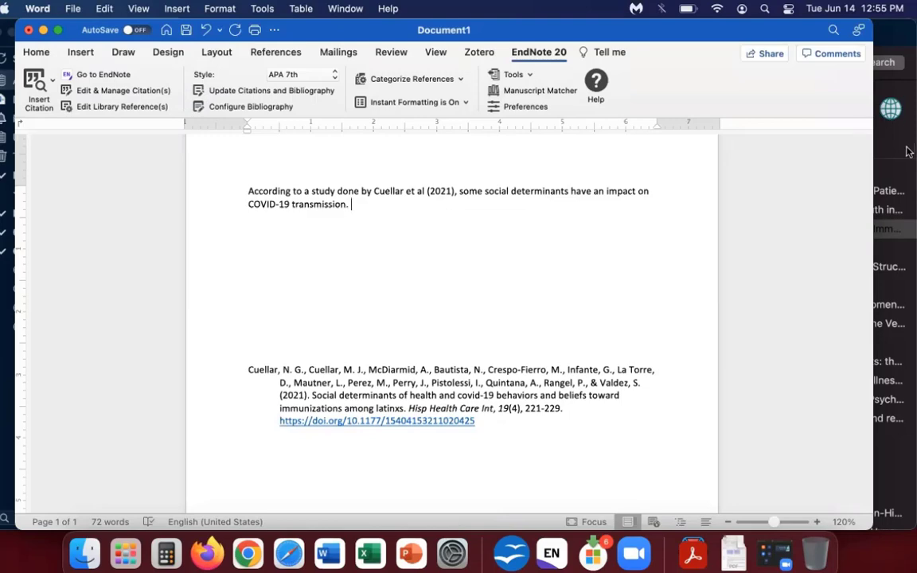
Switch to EndNote and insert the youth education (2020), Community Inclusion (2021) and Disparities in Health Care Delivery Systems (2022) references together at the sentence's end
key("super+Tab")
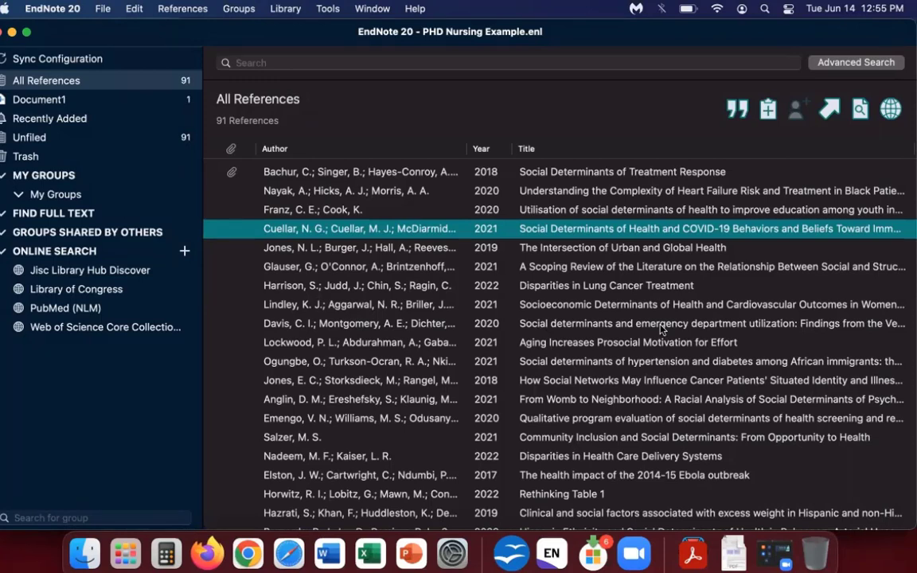
left_click(438, 210)
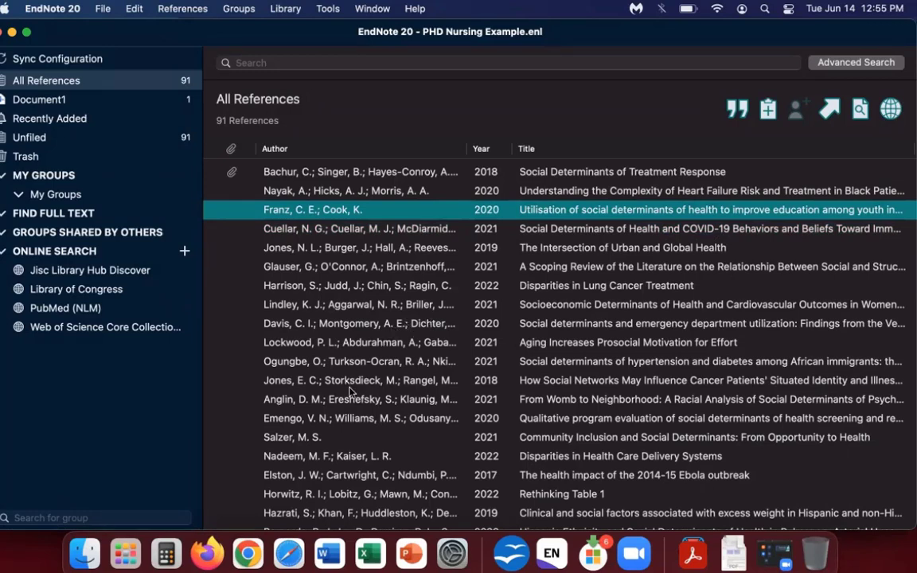
left_click(364, 438, "super")
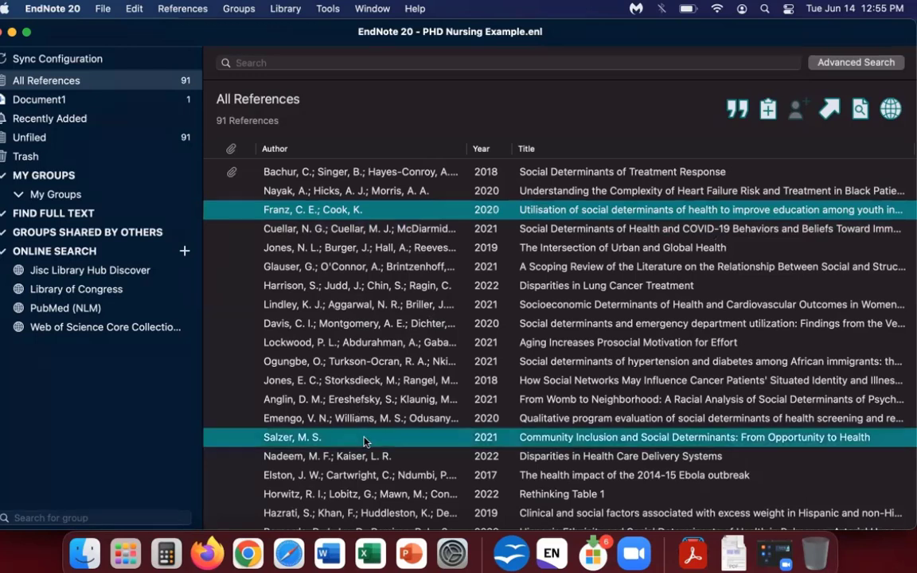
left_click(379, 458, "super")
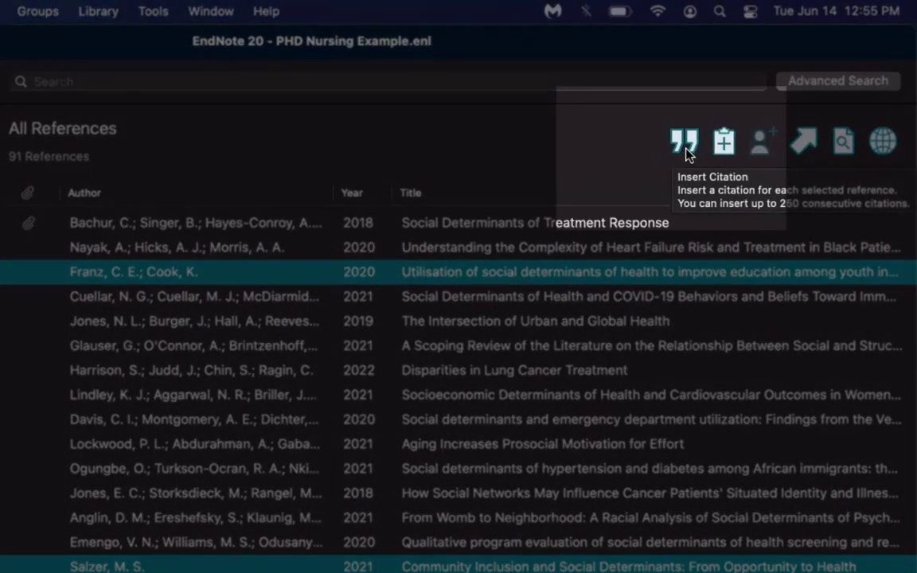
left_click(688, 144)
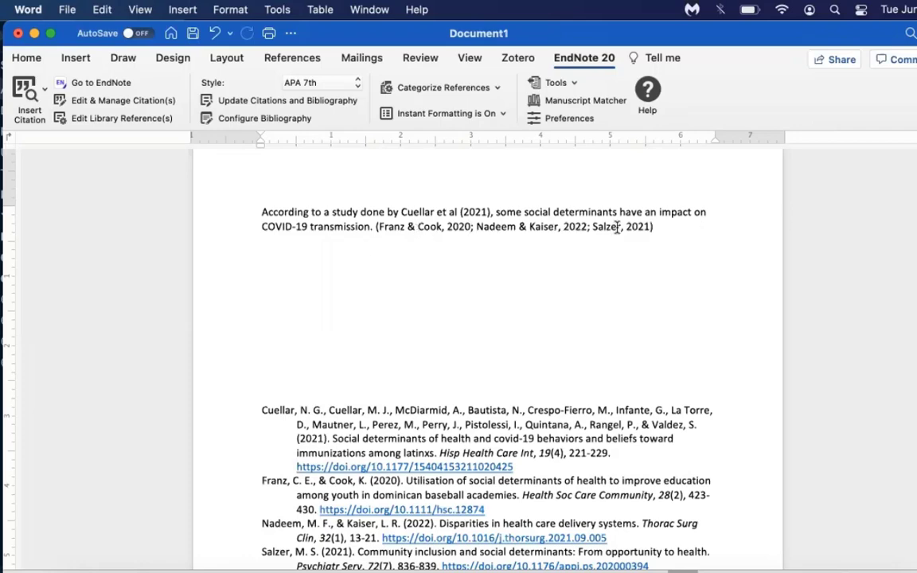
Set the bibliography's line spacing to Double in the EndNote bibliography layout settings
scroll(707, 265, "down", 3)
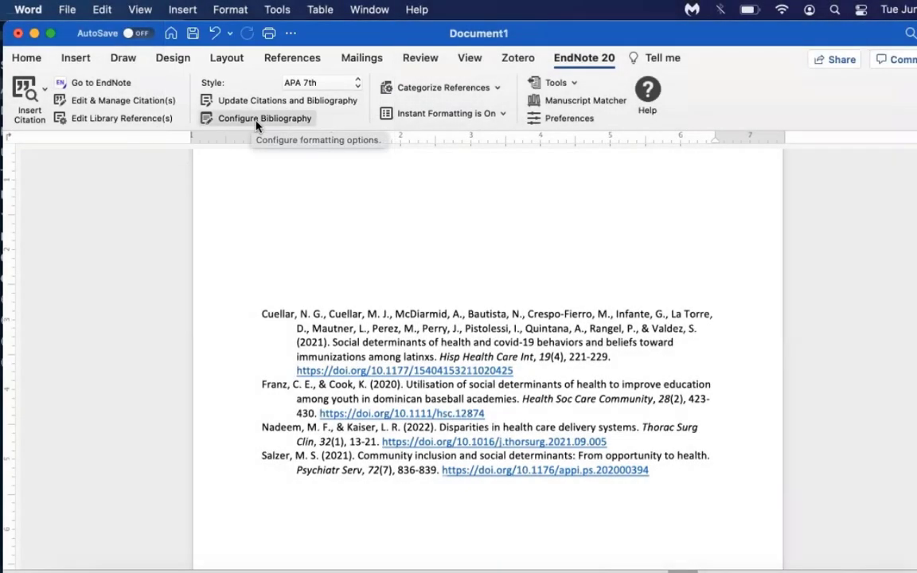
left_click(257, 122)
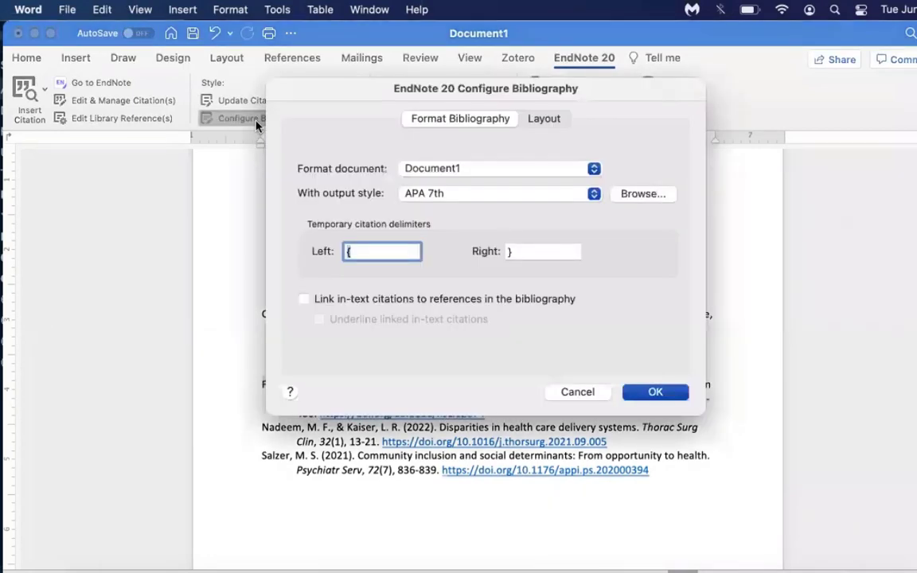
left_click(545, 119)
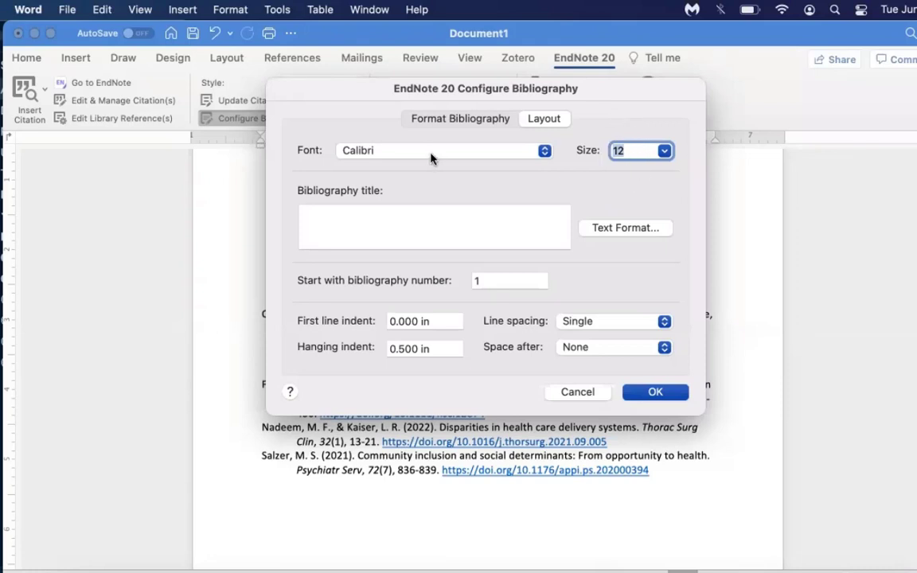
left_click(629, 323)
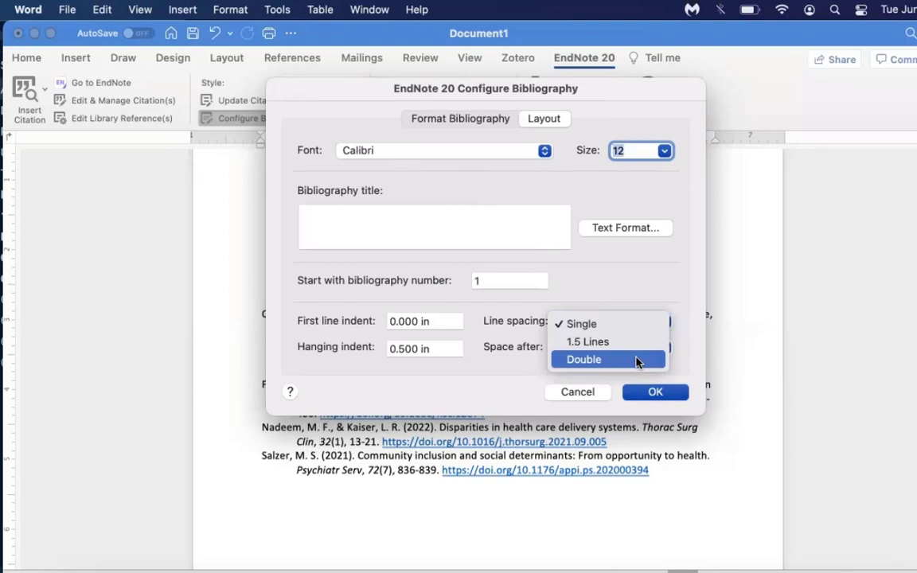
left_click(637, 360)
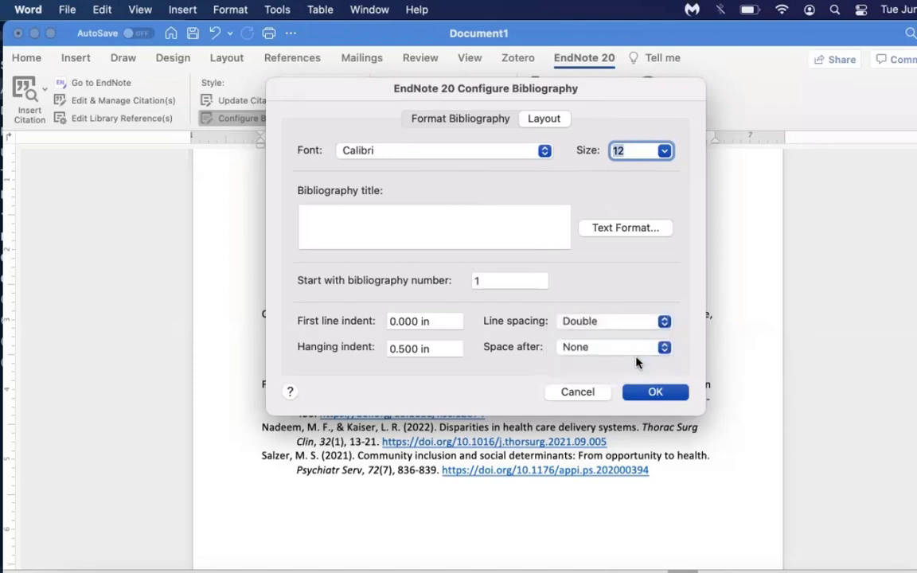
left_click(655, 393)
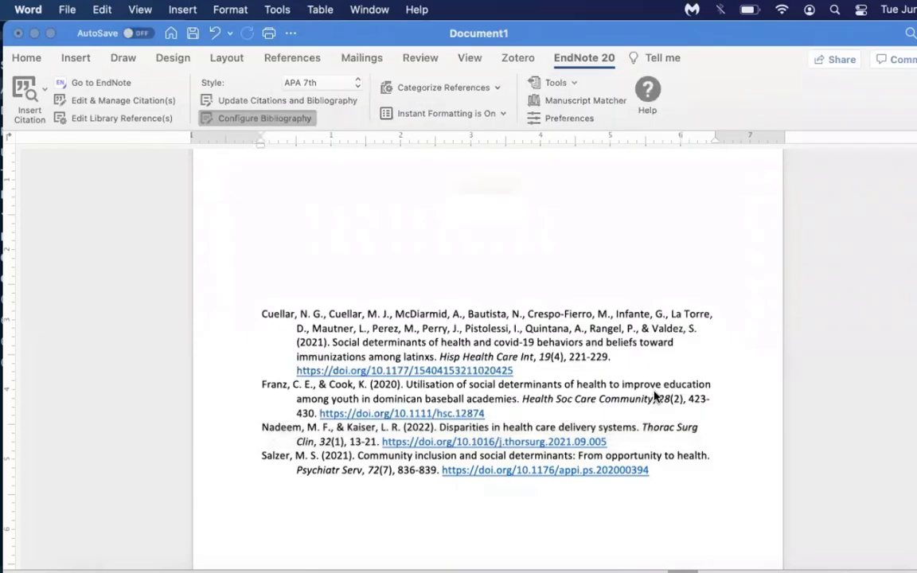
scroll(655, 393, "down", 5)
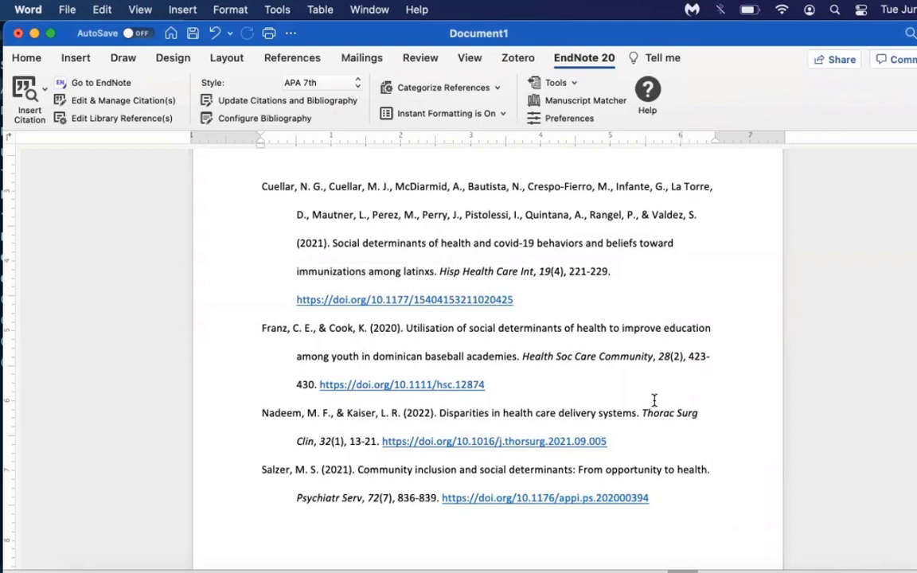
left_click_drag(686, 497, 295, 188)
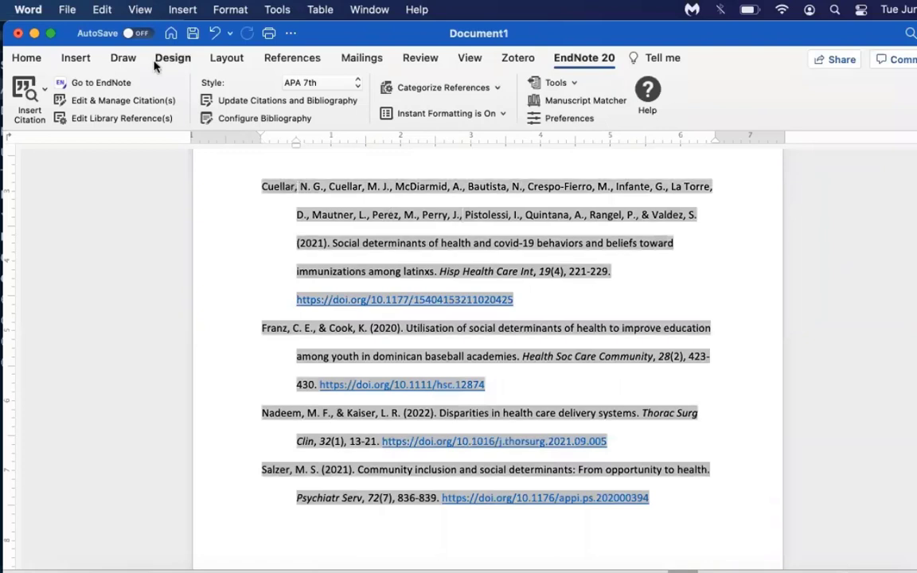
left_click(37, 59)
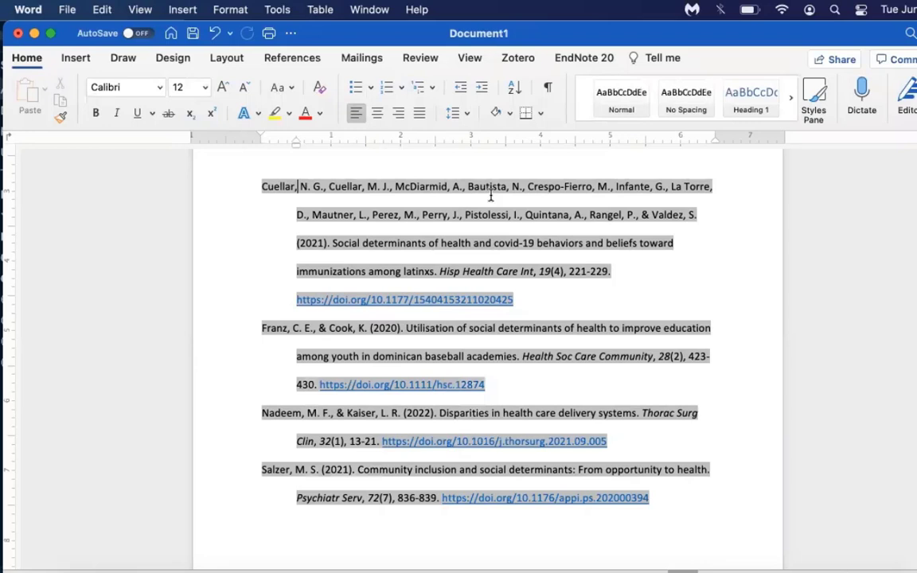
left_click(589, 62)
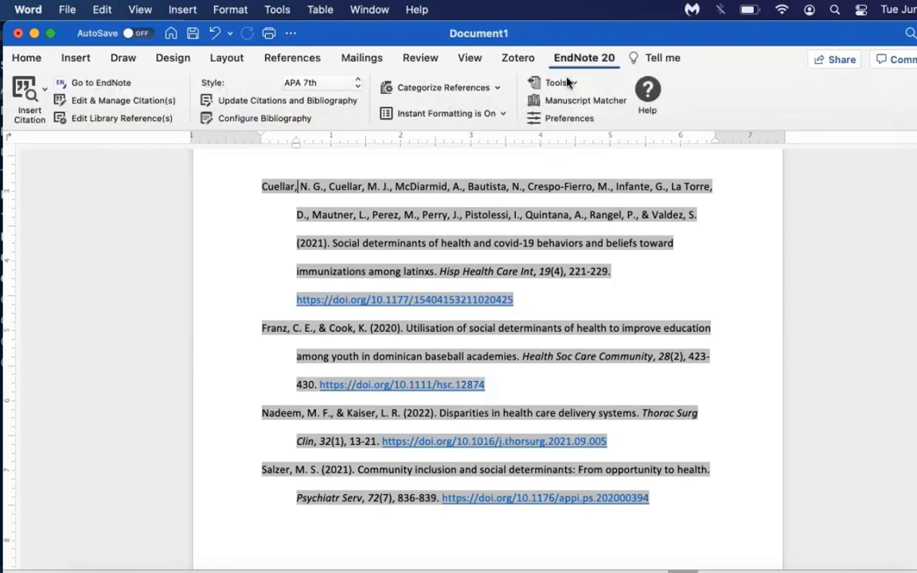